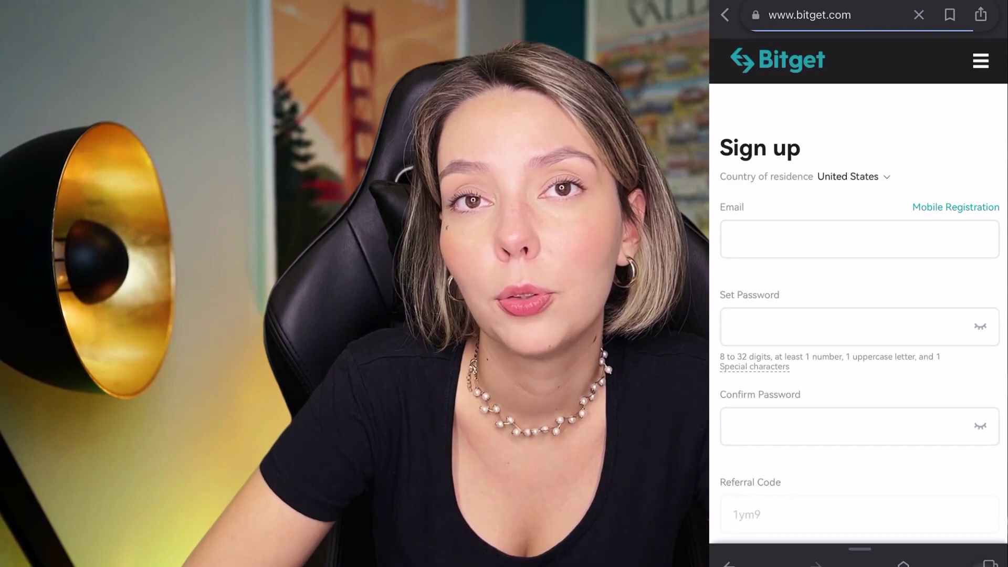
Step: Search 'ak macd' and add AK MACD BB INDICATOR V 1.00 to the GBPJPY 5-minute chart
scroll(858, 284, down, 10)
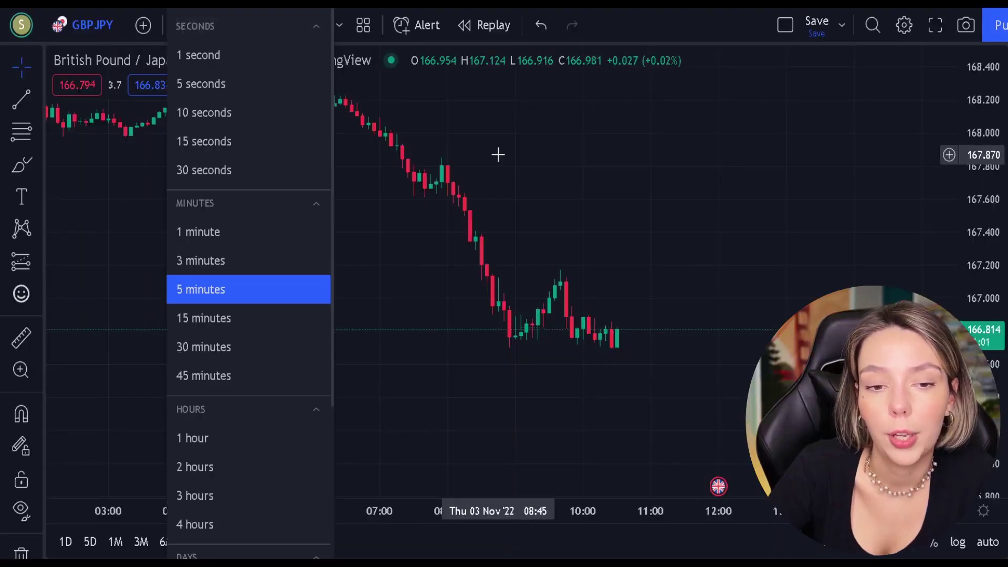
click(497, 154)
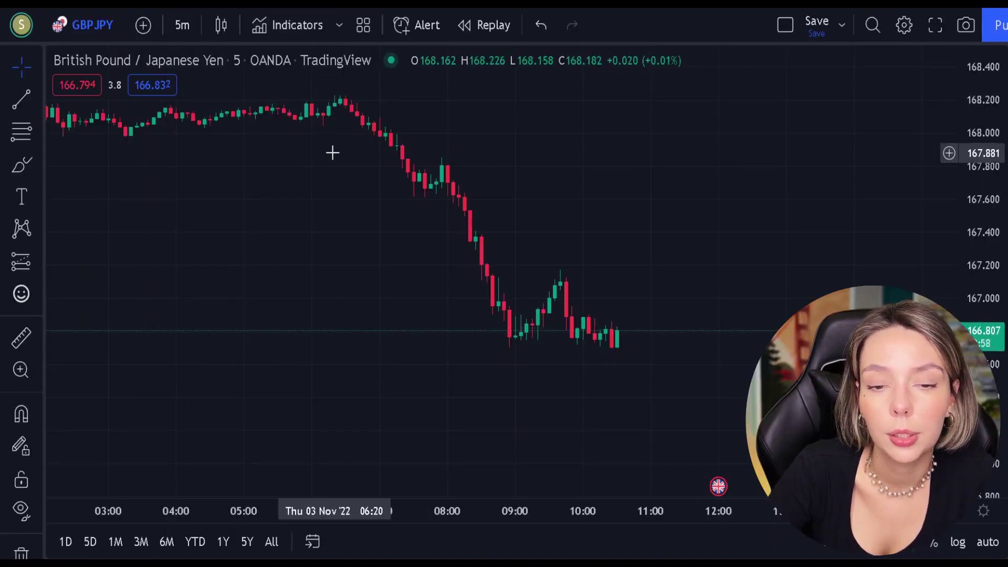
drag(310, 225, 352, 307)
click(290, 24)
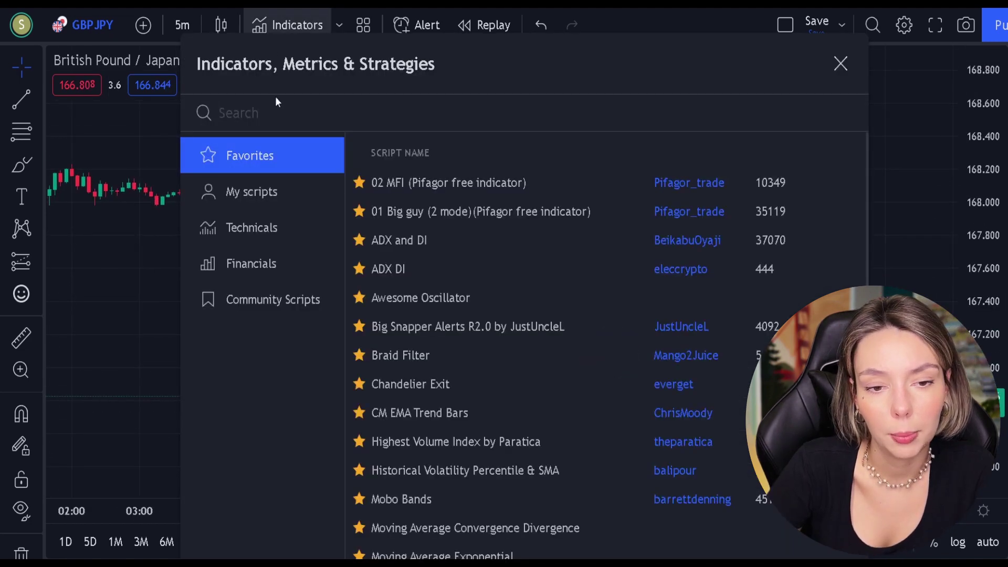
text(ak macd)
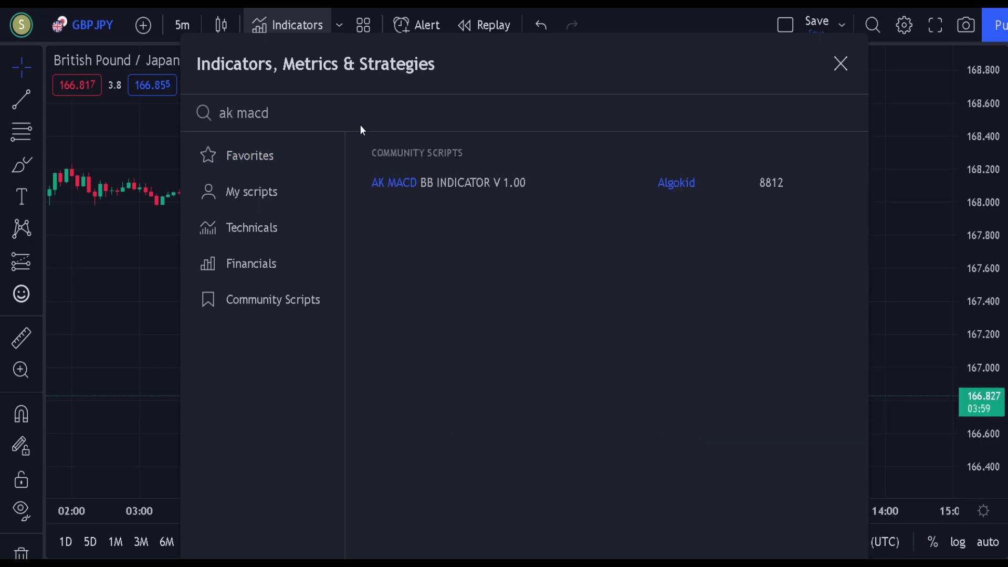
click(442, 185)
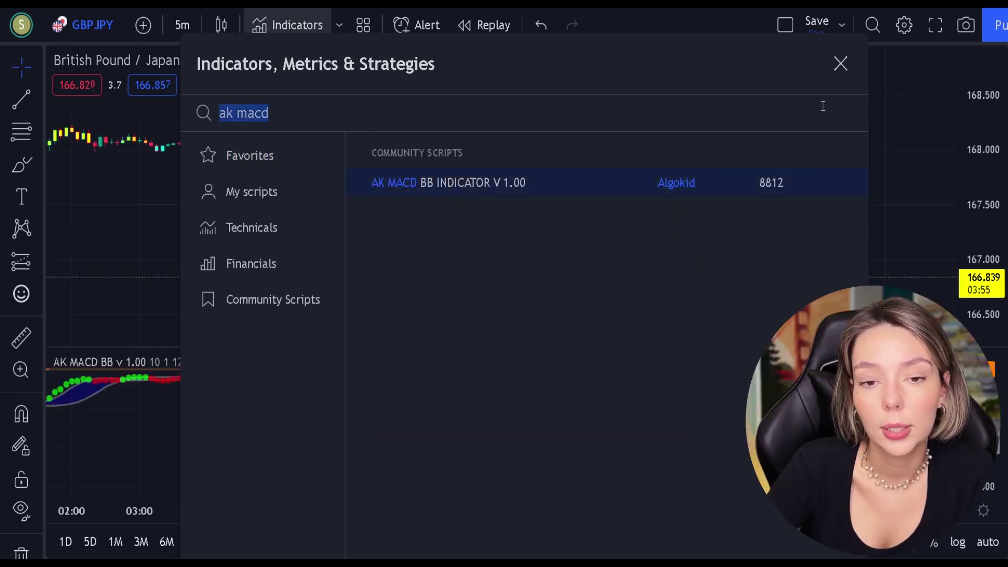
click(840, 65)
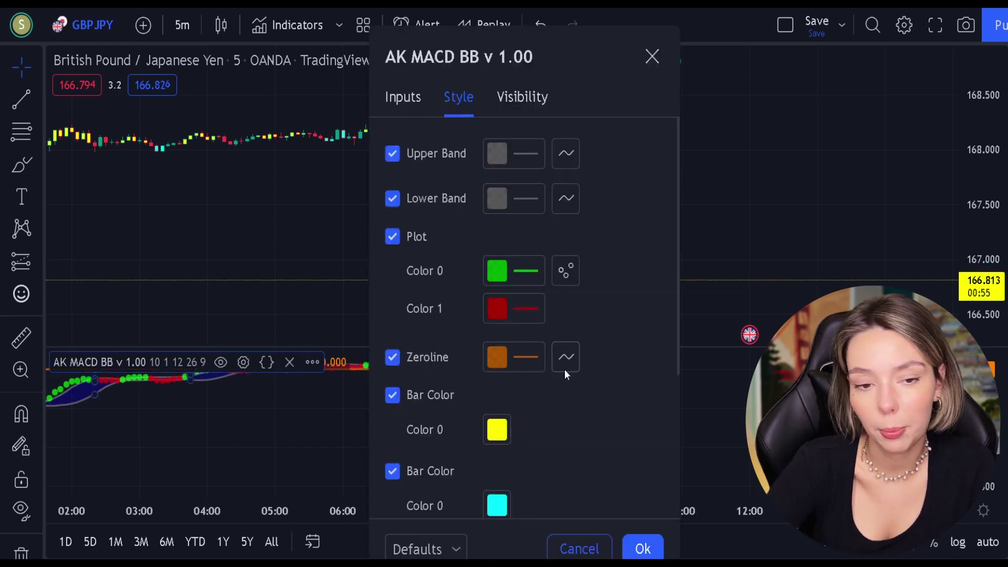
Step: Turn off the AK MACD BB Bar Color option and apply the style change
click(401, 232)
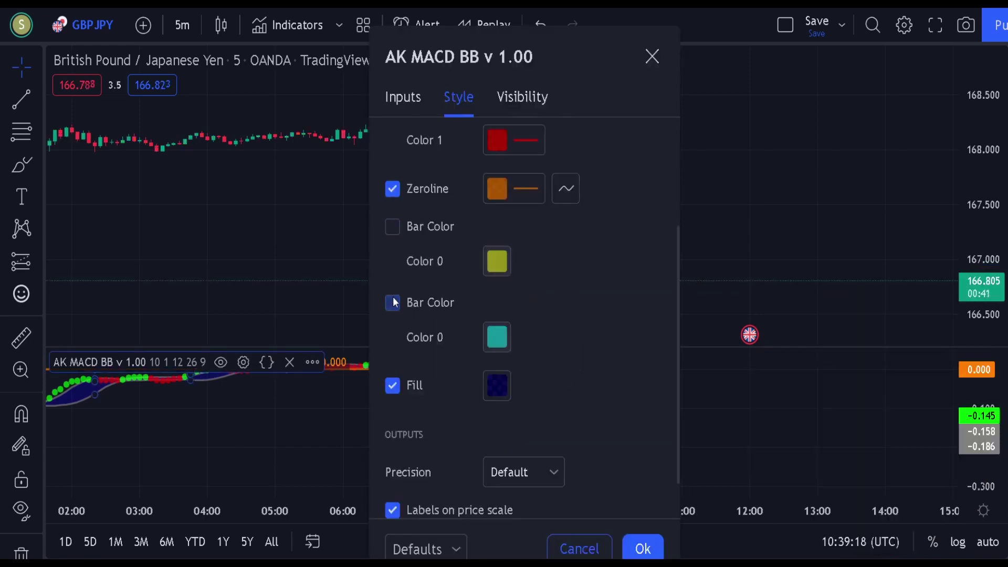
click(643, 547)
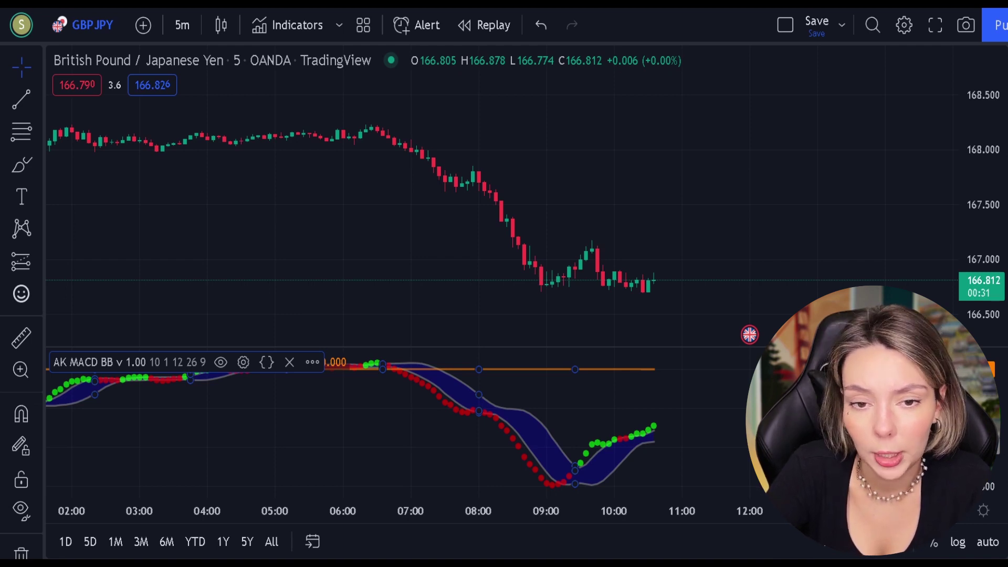
Step: Add the SSL Hybrid and Volume Strength Finder indicators to the chart
click(279, 25)
text(sslhybrid)
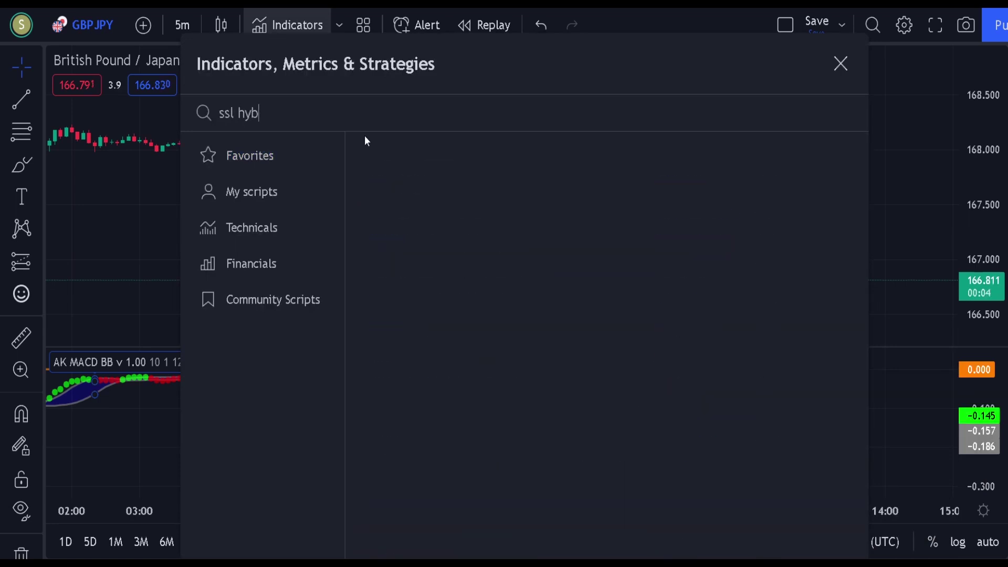
click(555, 182)
text(volume st)
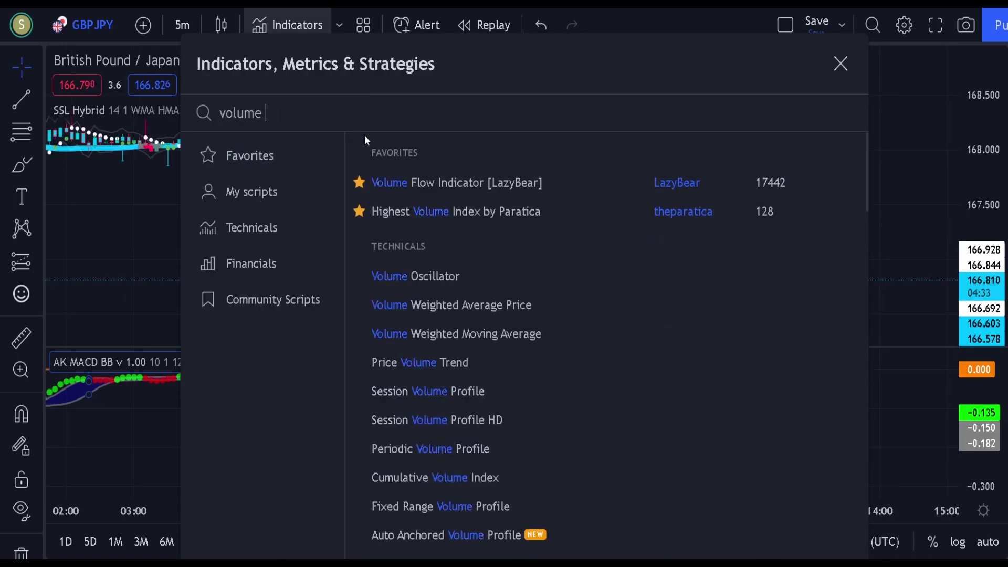
click(457, 211)
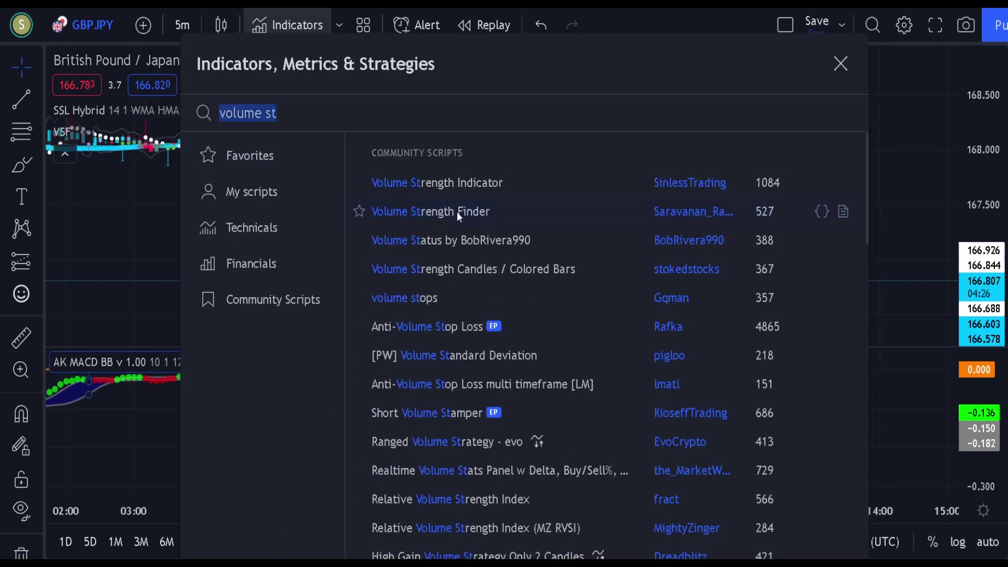
key(Escape)
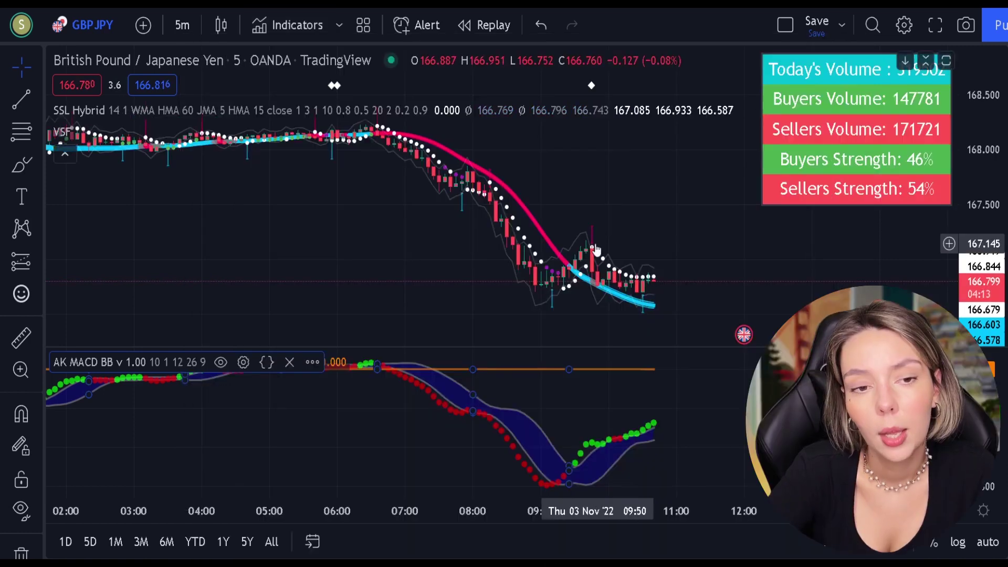
Step: In SSL Hybrid's settings, hide the SSL1 plot and the Baseline Upper Channel
click(537, 228)
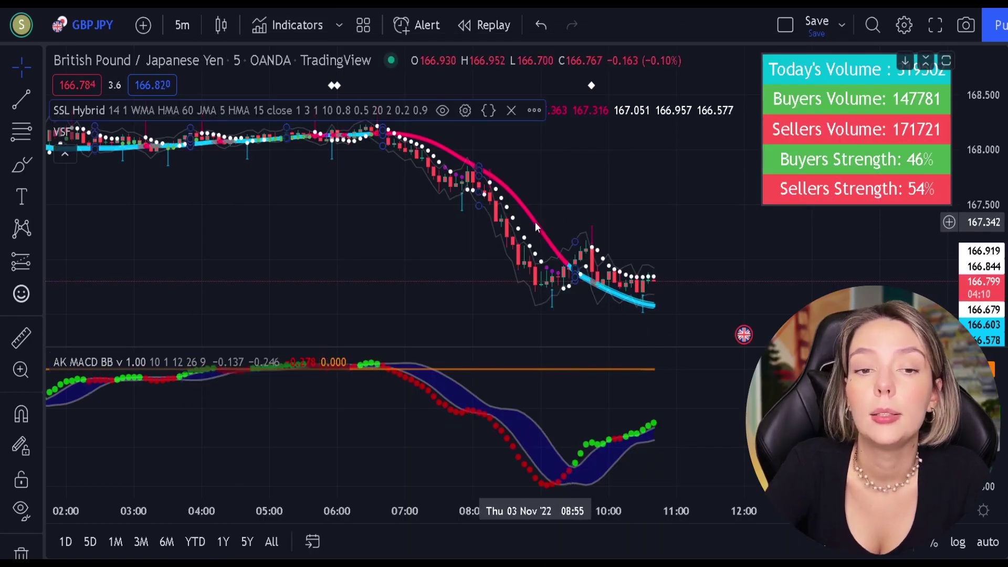
double_click(537, 227)
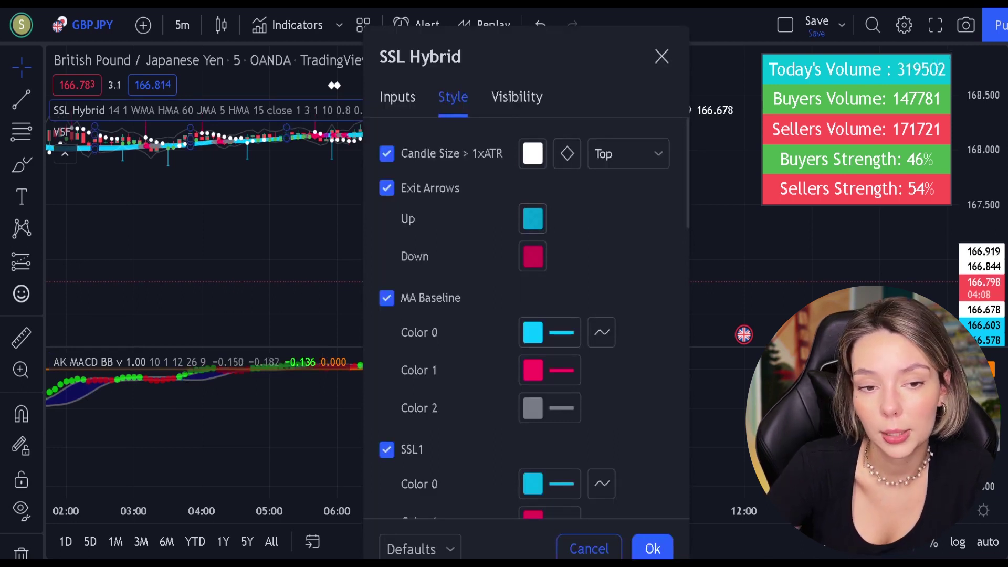
scroll(421, 246, down, 4)
click(421, 246)
scroll(448, 301, down, 4)
click(391, 314)
Step: Hide SSL Hybrid's SSL2 plot, +ATR and -ATR bands, and Plots Background shading
scroll(420, 440, down, 4)
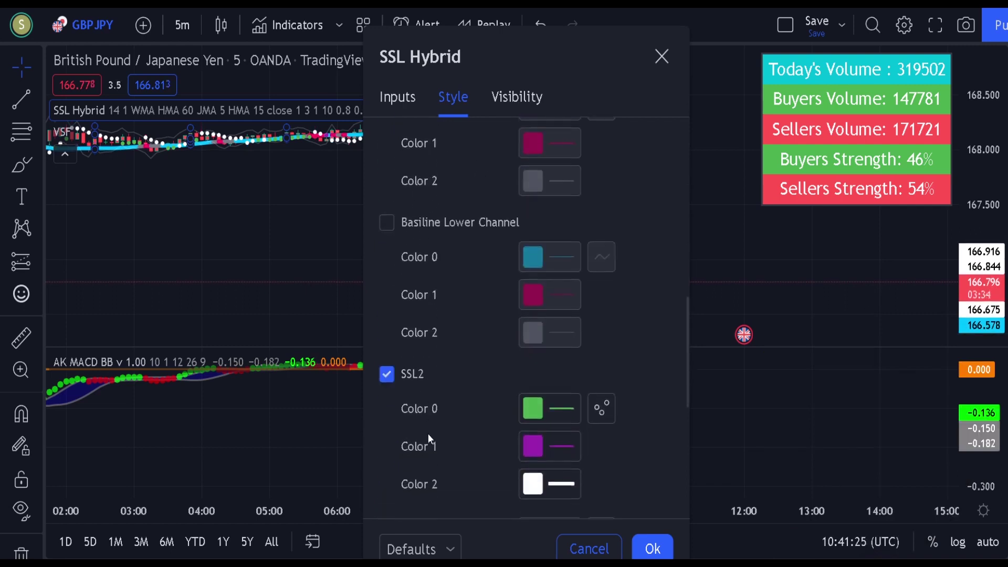
click(387, 373)
scroll(440, 399, down, 4)
click(386, 253)
click(387, 298)
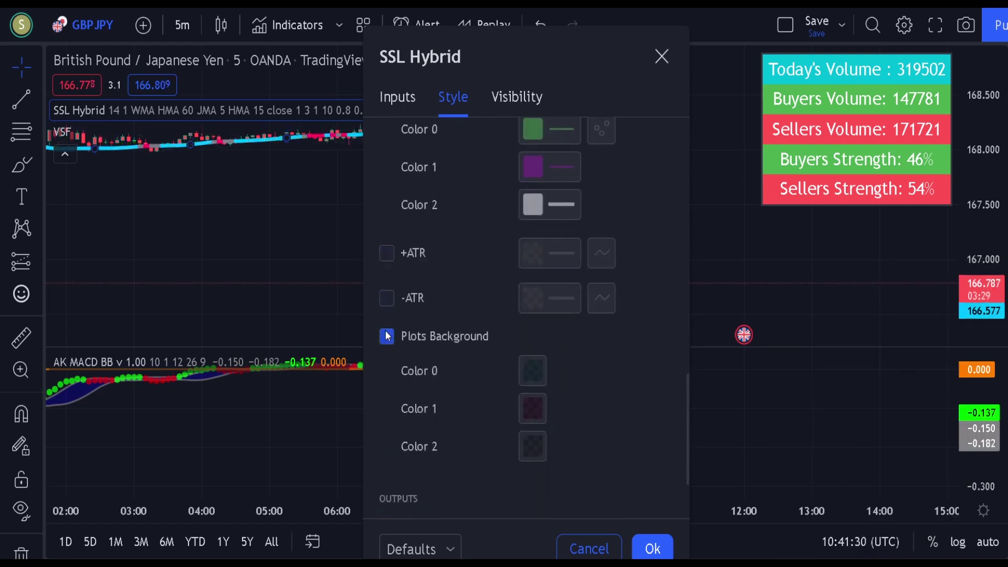
click(387, 336)
scroll(437, 338, down, 3)
scroll(625, 370, up, 10)
scroll(625, 370, down, 3)
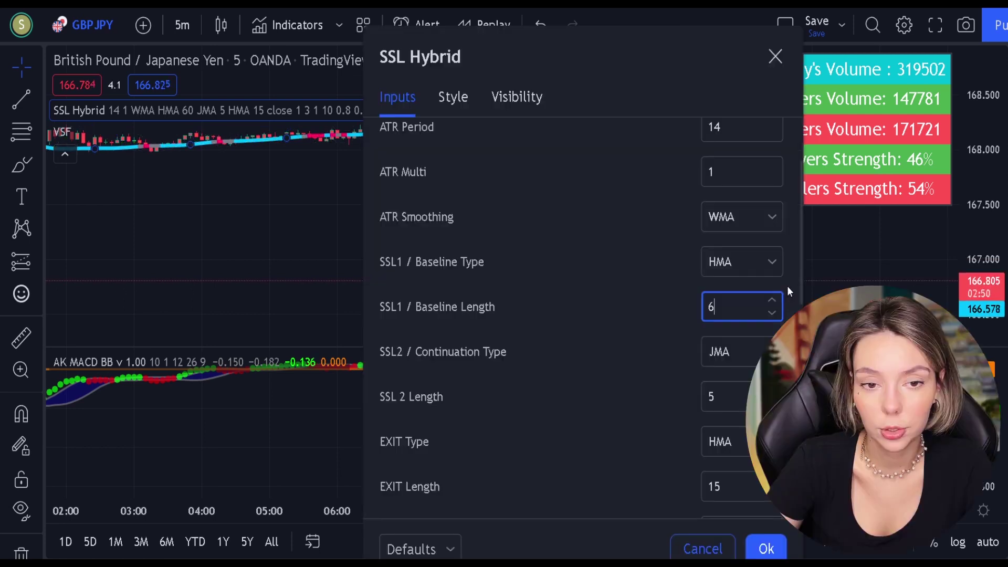
Step: Set the SSL Hybrid Baseline Length to 30 and Baseline Type to EMA
text(0)
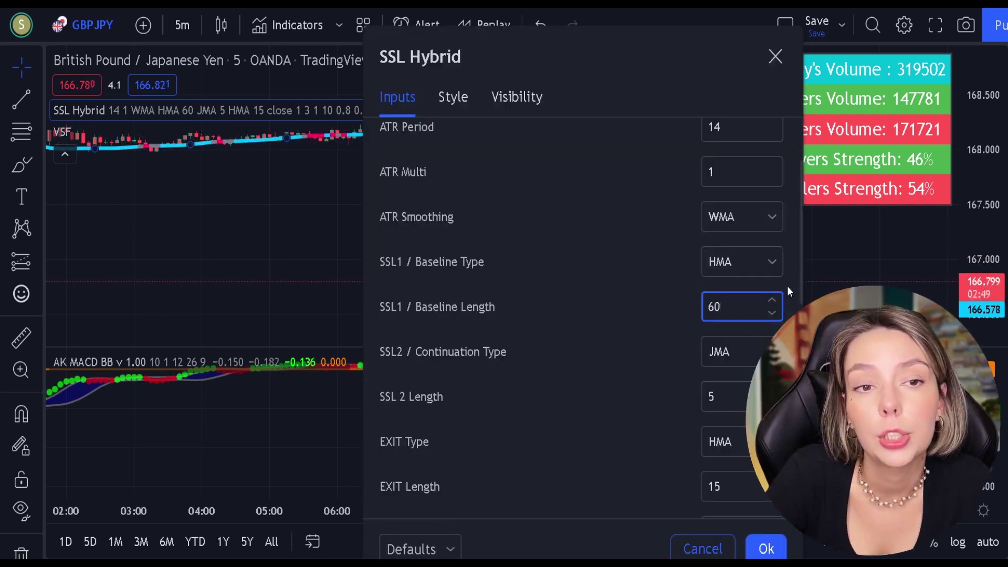
click(609, 425)
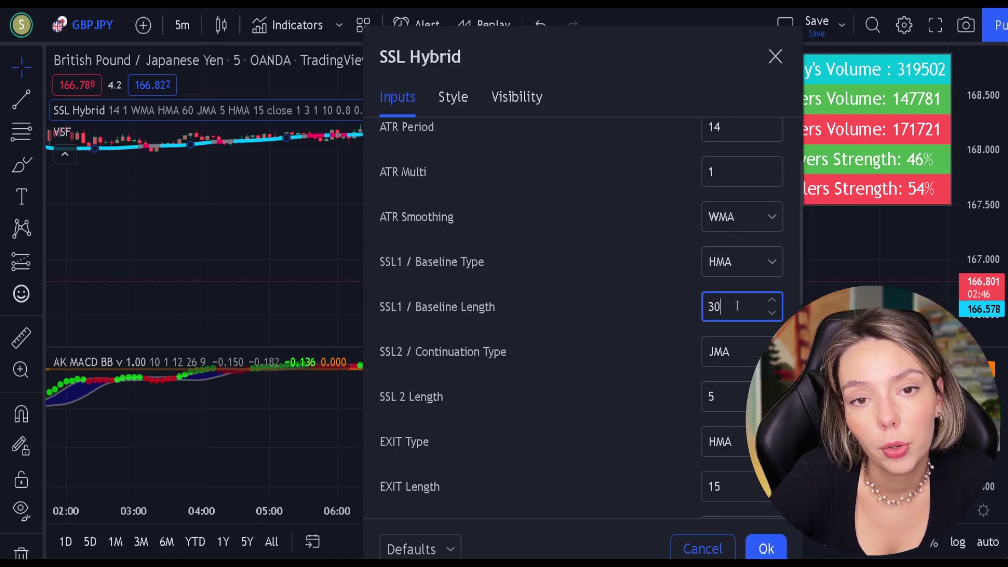
click(636, 366)
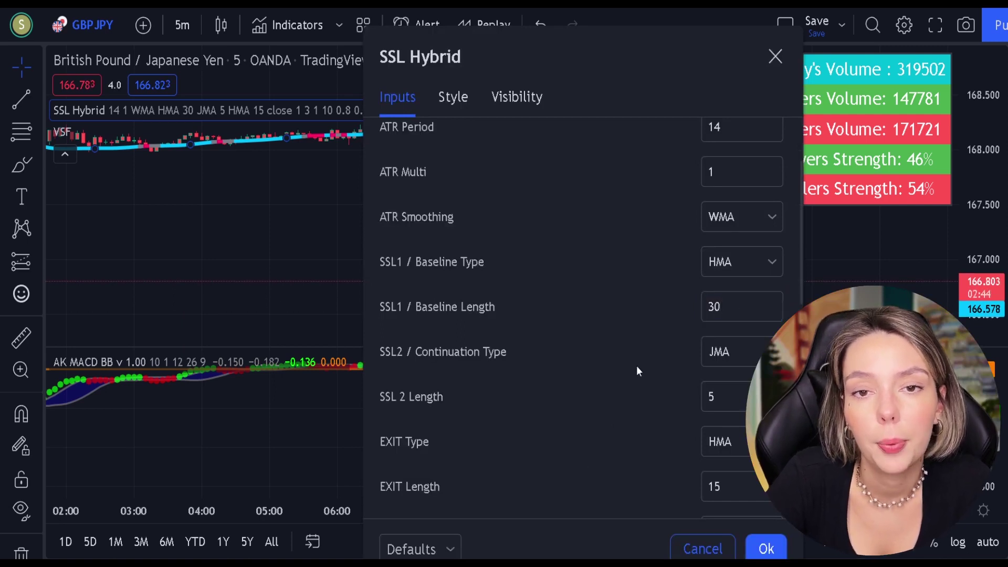
click(746, 258)
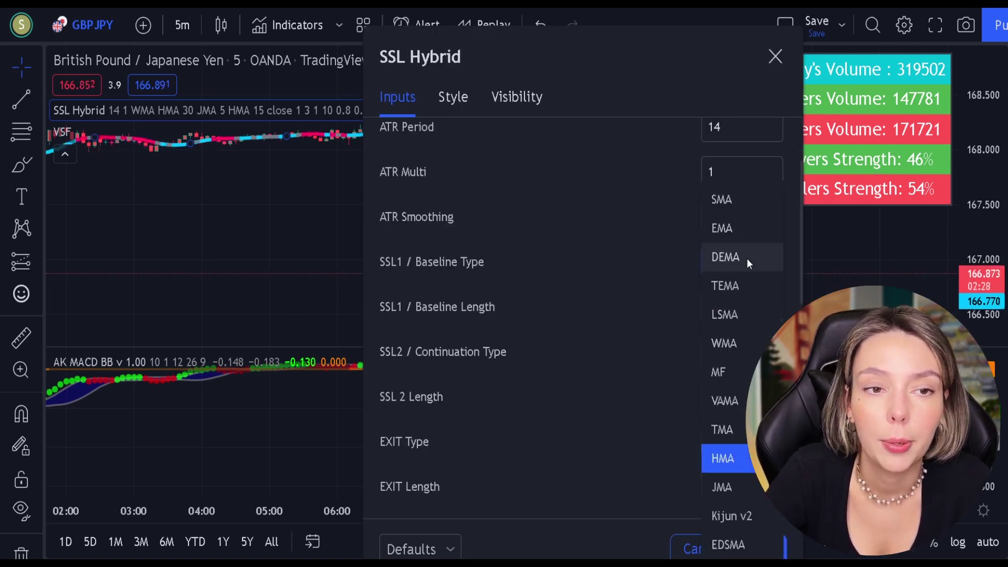
click(726, 229)
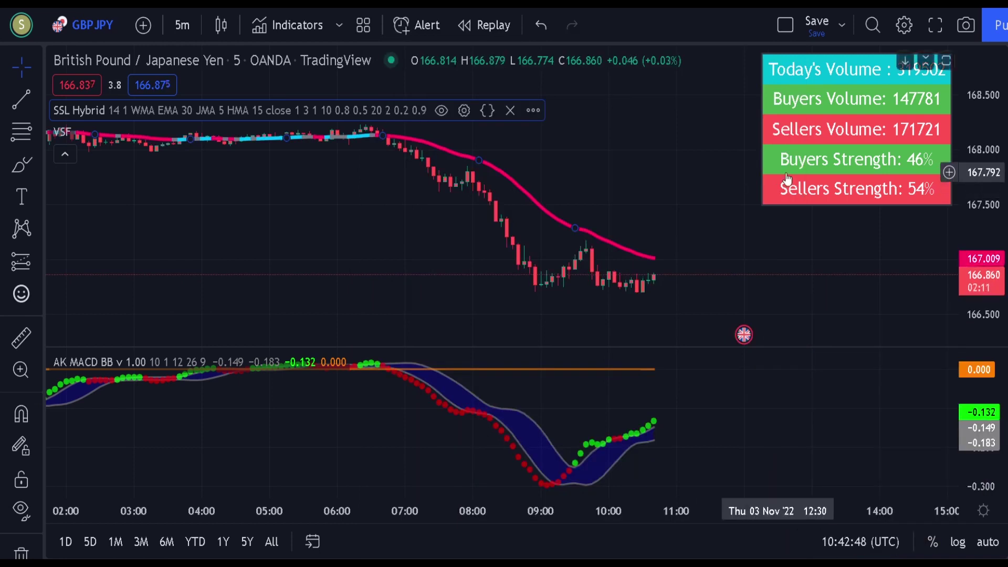
Step: Turn off the VSF indicator's Bar Color option and apply it
click(109, 131)
click(393, 202)
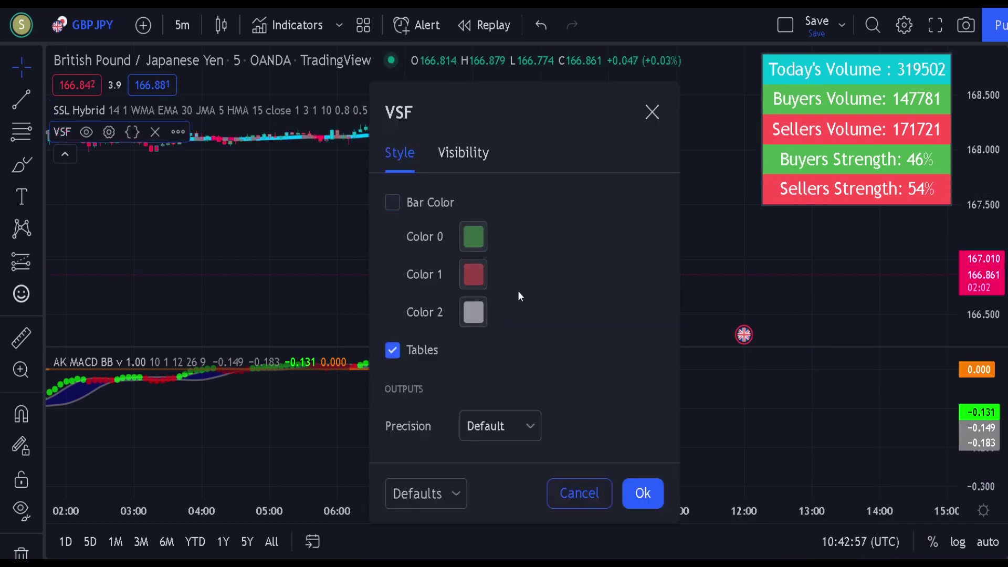
click(625, 495)
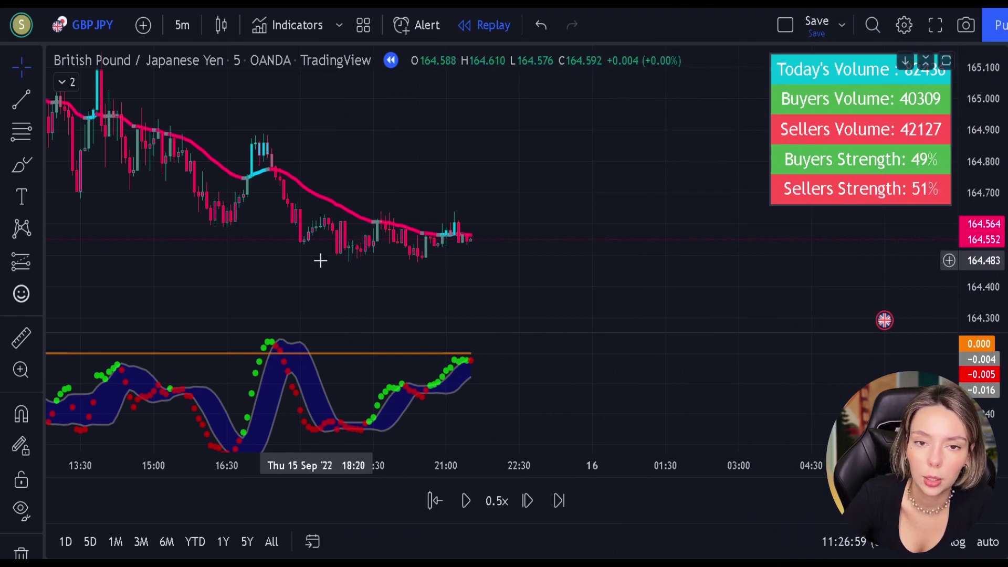
Step: Circle the latest candles with freehand brush strokes, undoing each one
click(33, 166)
mouse_move(342, 168)
mouse_down()
mouse_move(372, 236)
mouse_move(441, 209)
mouse_move(352, 168)
mouse_up()
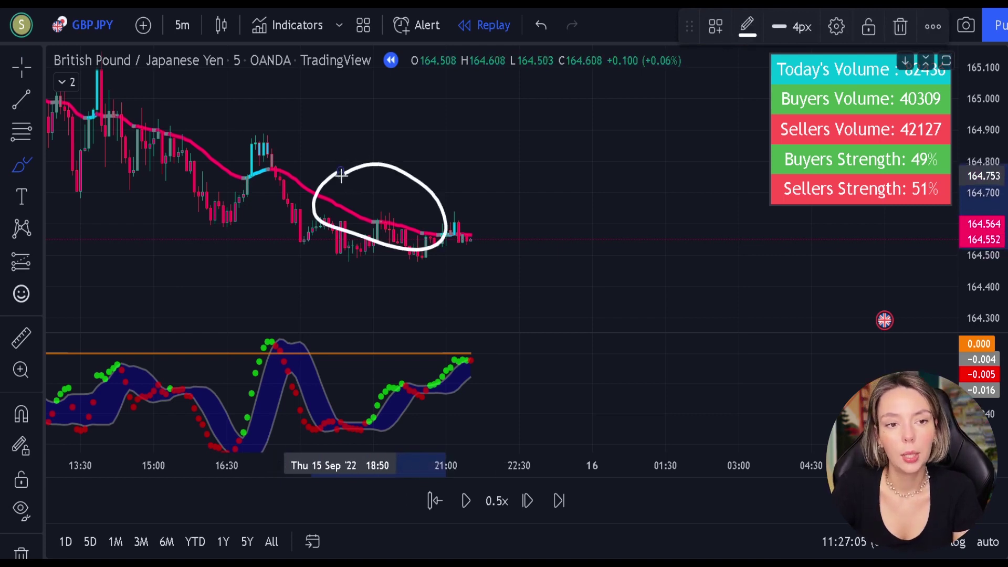
key(ctrl+z)
mouse_move(451, 223)
mouse_down()
mouse_move(436, 235)
mouse_move(475, 251)
mouse_move(464, 218)
mouse_up()
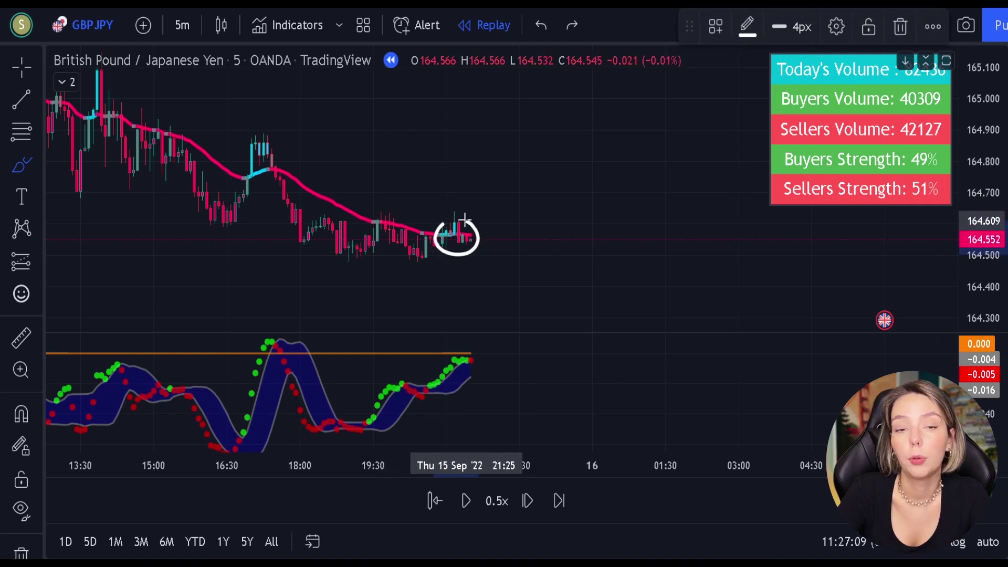
key(ctrl+z)
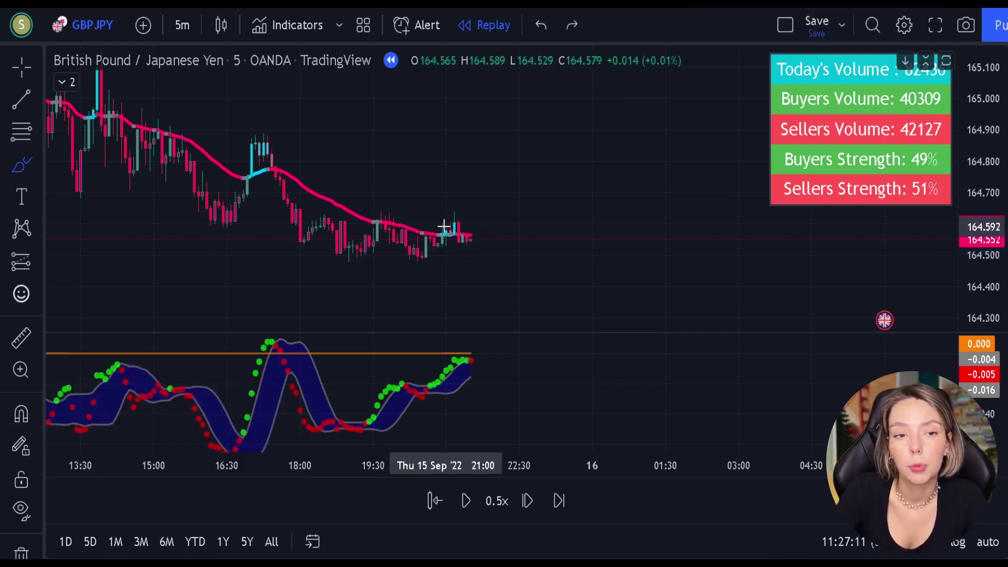
mouse_move(247, 185)
mouse_down()
mouse_move(263, 167)
mouse_move(238, 177)
mouse_move(250, 194)
mouse_up()
key(ctrl+z)
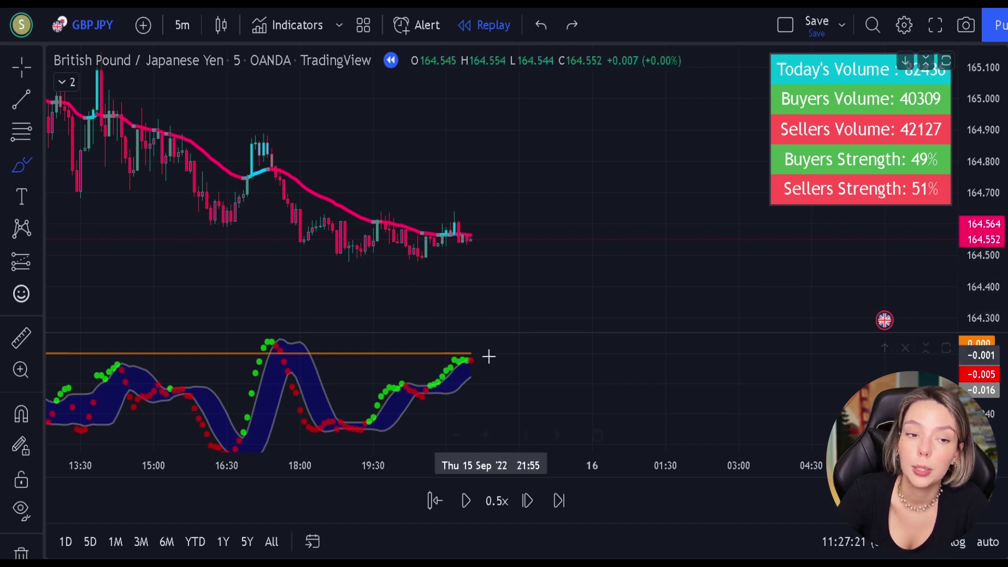
Step: Brush-mark the MACD pane peak and latest point with a checkmark, undoing each mark
mouse_move(488, 355)
mouse_down()
mouse_move(445, 351)
mouse_move(487, 388)
mouse_up()
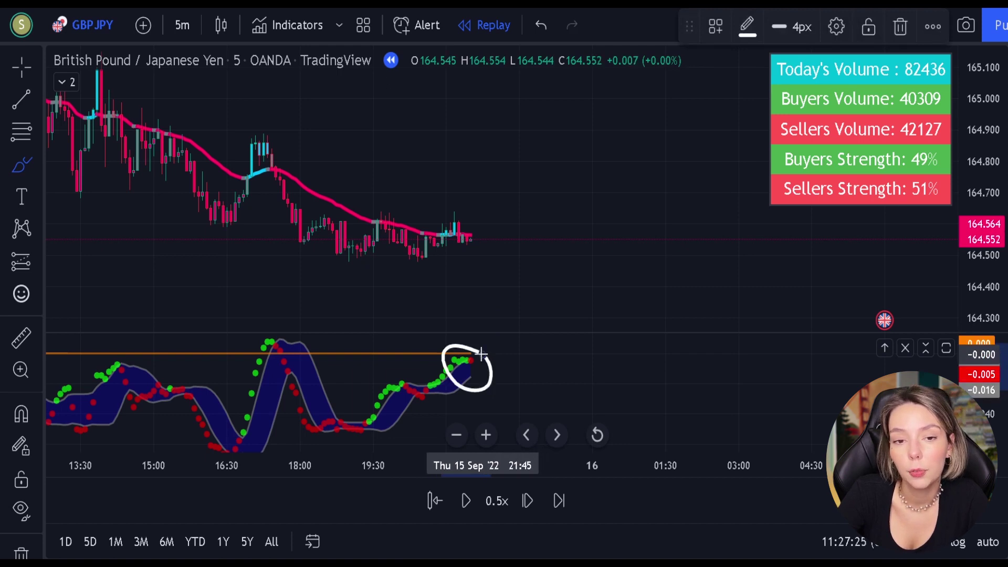
key(ctrl+z)
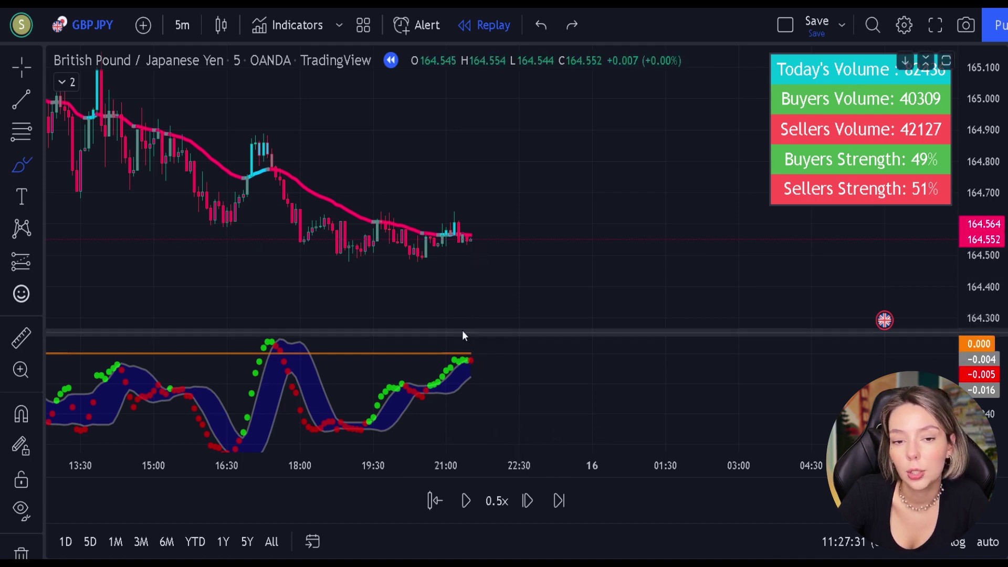
mouse_move(298, 342)
mouse_down()
mouse_move(257, 349)
mouse_move(309, 345)
mouse_up()
key(ctrl)
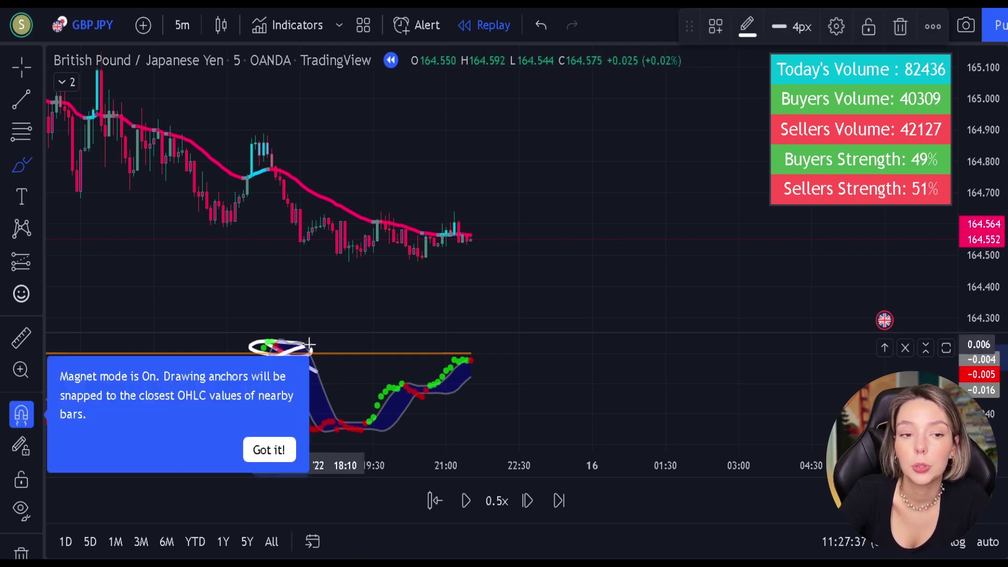
key(ctrl+z)
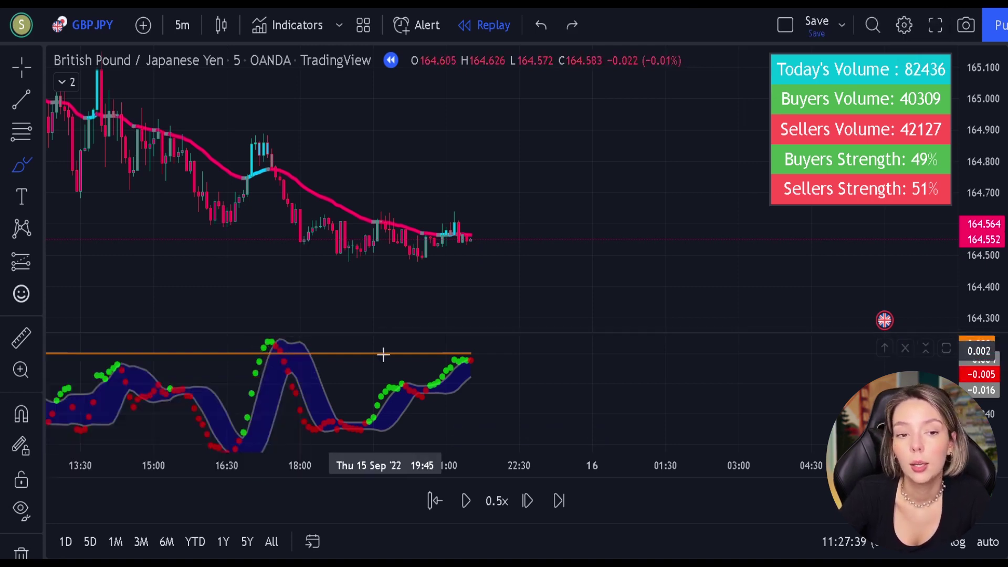
mouse_move(479, 346)
mouse_down()
mouse_move(499, 365)
mouse_move(516, 334)
mouse_up()
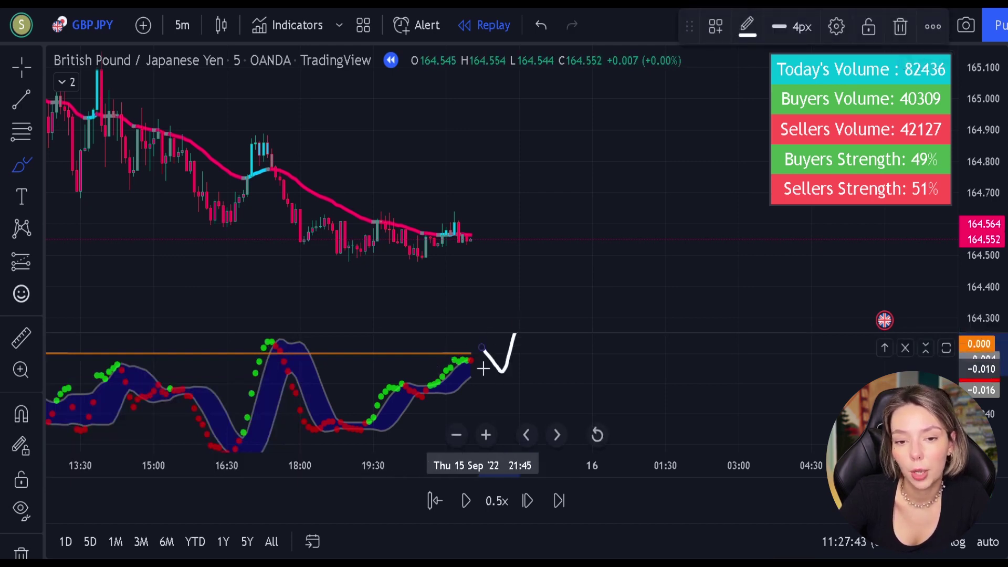
key(ctrl+z)
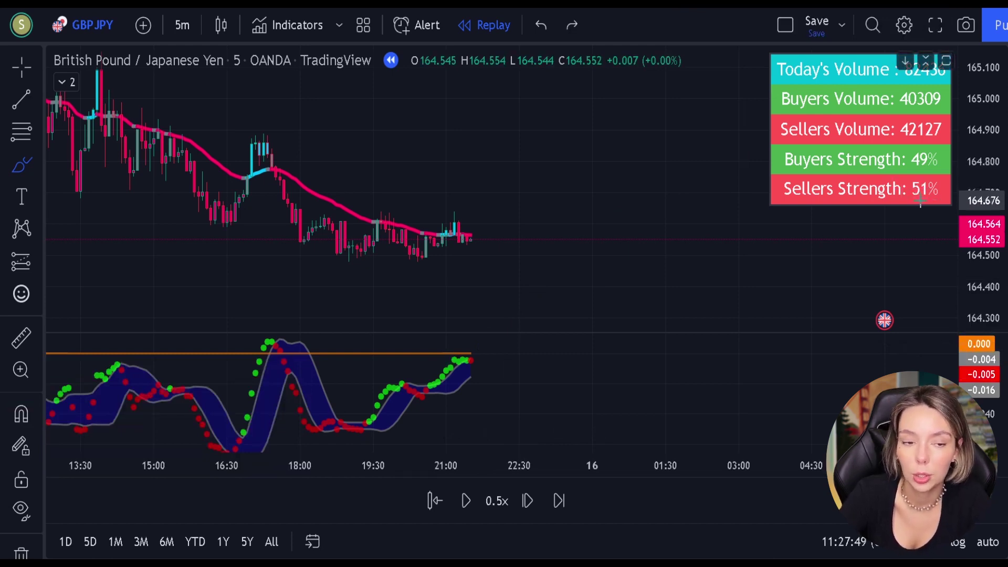
Step: Place a short at the last candle, stop near 164.664, target near 164.377, extended right
click(27, 270)
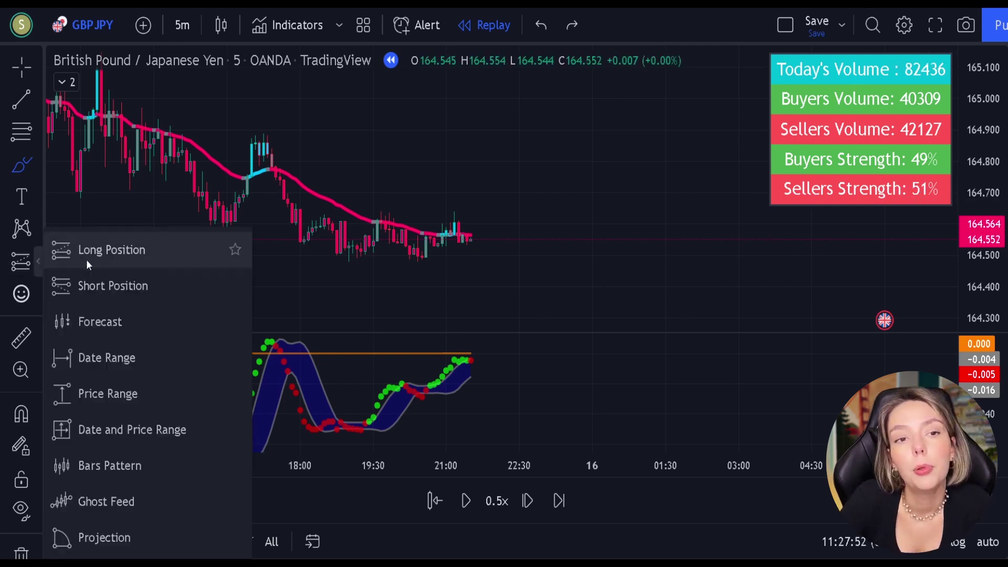
click(86, 286)
click(471, 240)
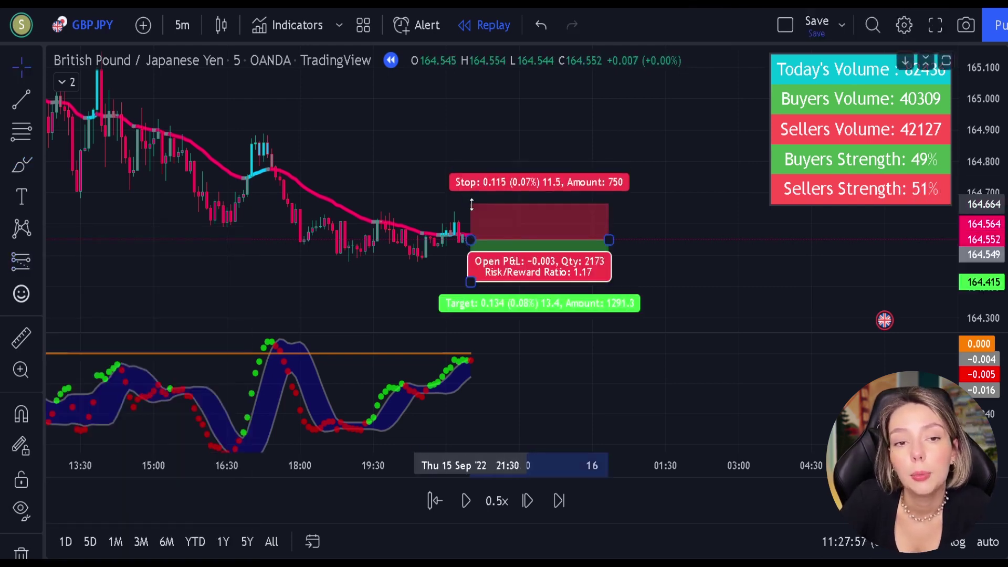
drag(469, 283, 469, 296)
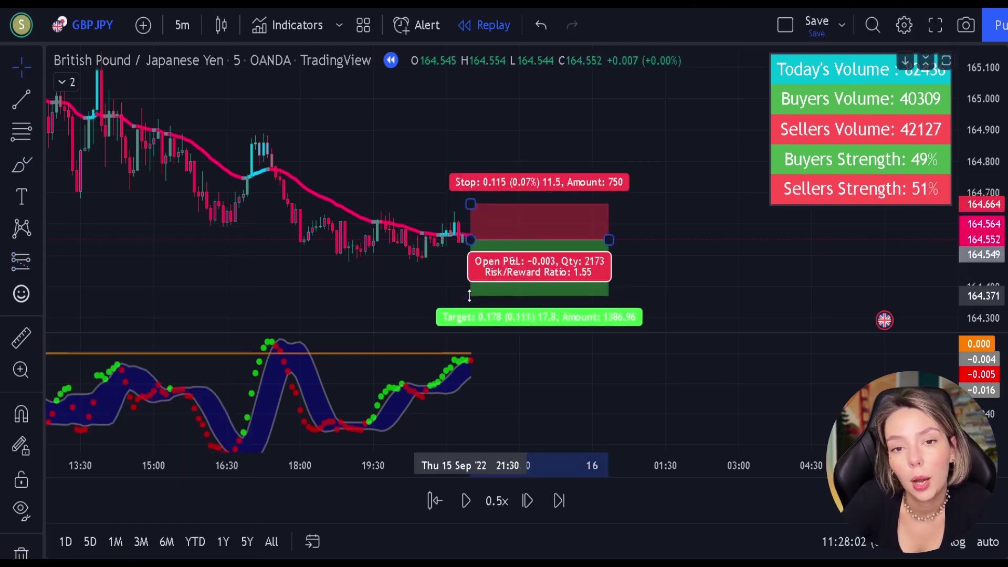
drag(609, 240, 852, 240)
click(600, 185)
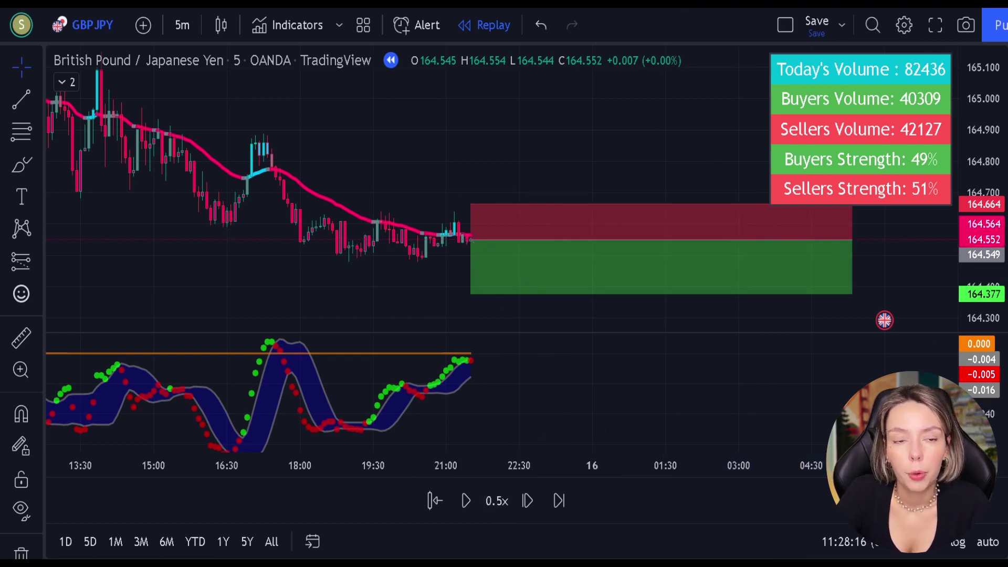
Step: Replay bars at 3x speed to 13 Sep, then shorten the position box
click(500, 505)
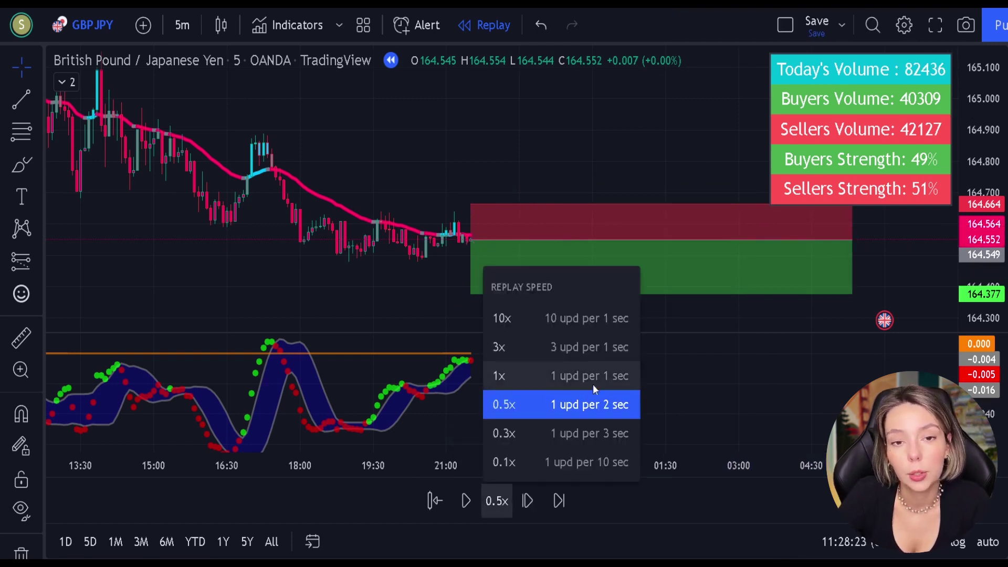
click(583, 346)
click(468, 506)
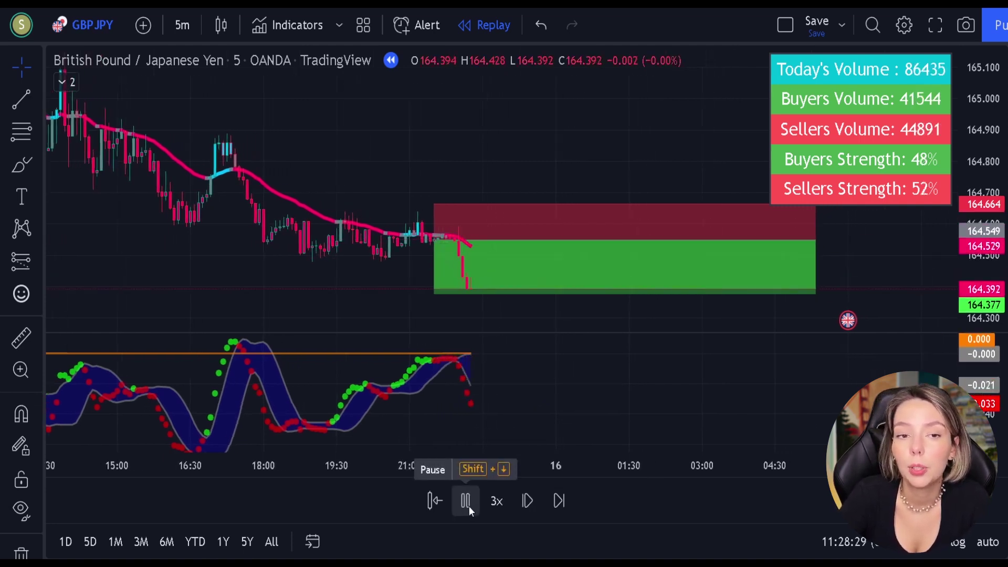
click(468, 506)
mouse_move(799, 240)
mouse_down()
mouse_move(477, 252)
mouse_move(462, 272)
mouse_up()
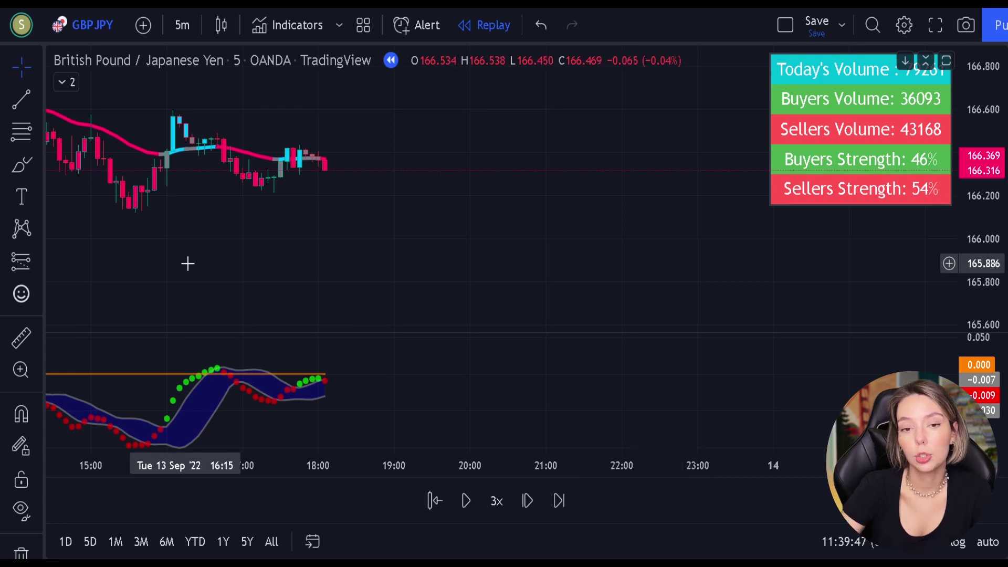
Step: Place a short at the latest candles with a 1.5 risk/reward, stretched to the right
click(38, 261)
click(95, 285)
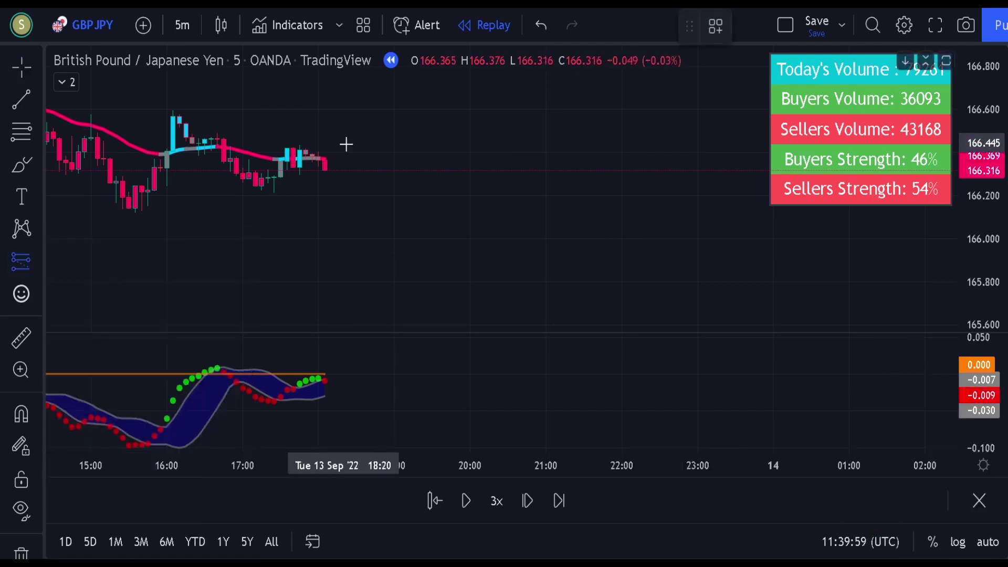
click(326, 152)
drag(327, 142, 327, 137)
drag(325, 188, 326, 207)
drag(464, 169, 684, 168)
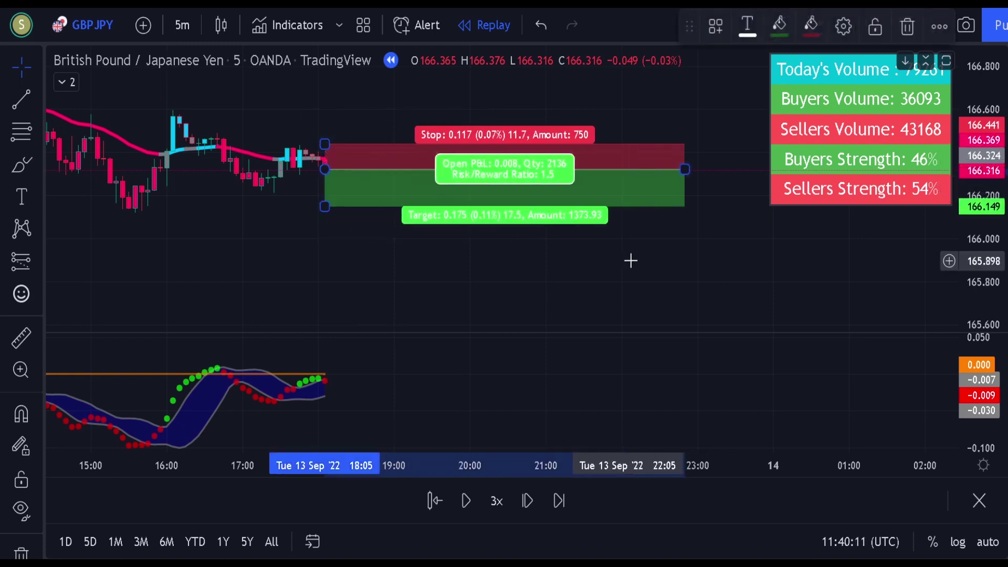
click(630, 259)
Step: Replay bars at 10x speed, pause, and shorten the position box
click(497, 500)
click(499, 317)
click(466, 501)
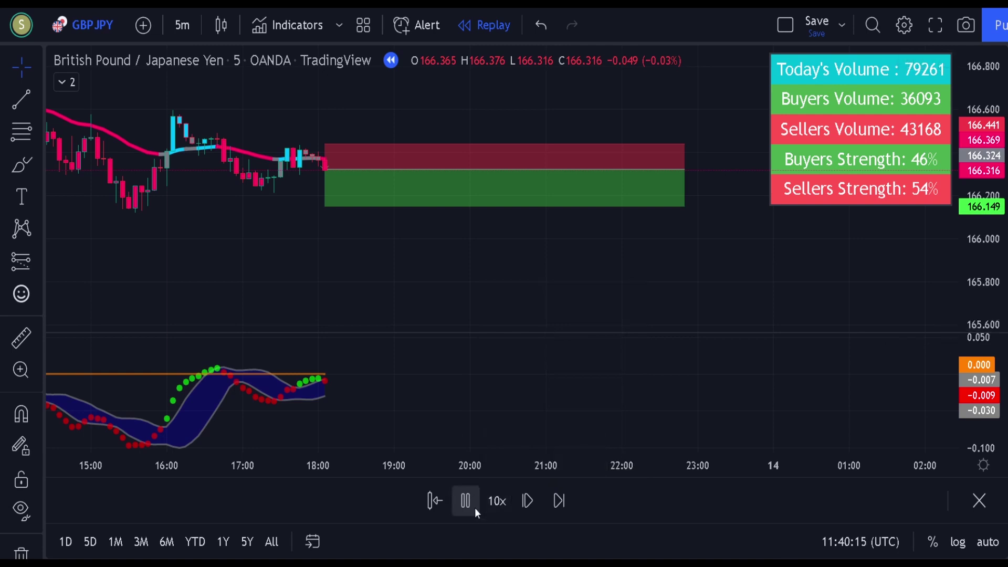
click(465, 501)
drag(634, 168, 313, 168)
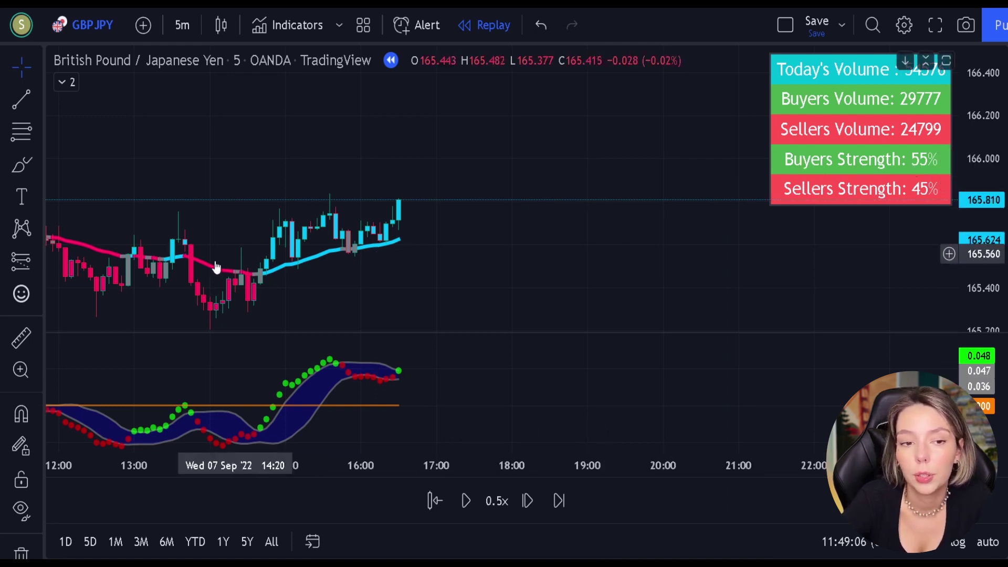
Step: Place a long at the latest candle with a 1.5 risk/reward, extended to the chart's edge
click(27, 264)
click(68, 260)
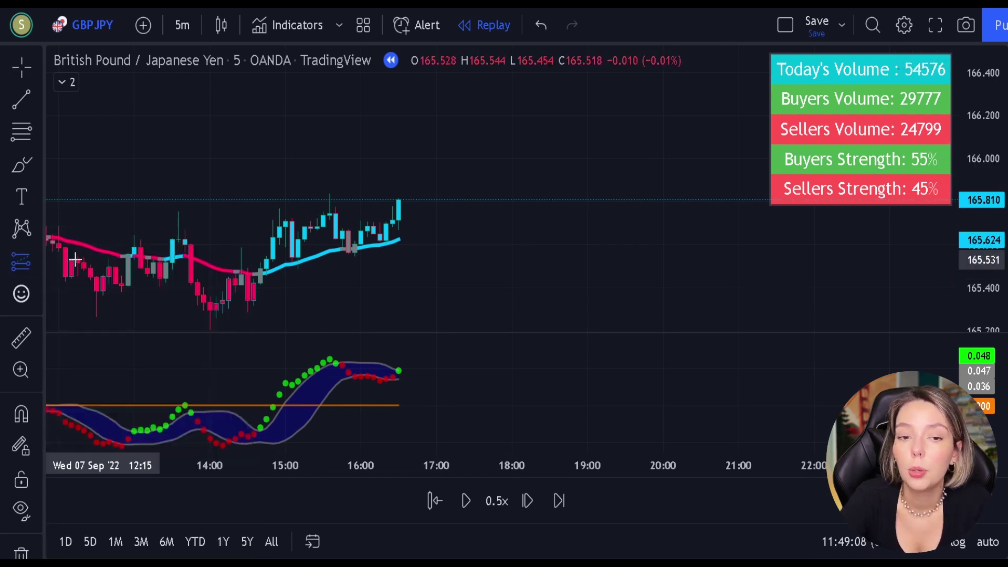
click(400, 198)
mouse_move(398, 227)
mouse_down()
mouse_move(407, 261)
mouse_move(421, 248)
mouse_up()
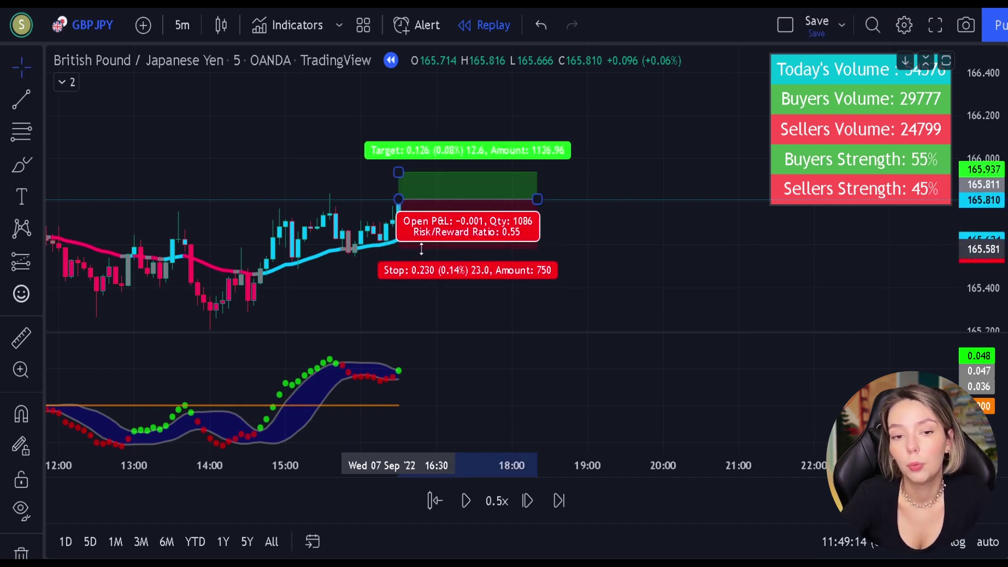
drag(399, 172, 399, 124)
drag(537, 199, 955, 200)
Step: Replay bars at 10x speed, pause, and check the long position's result
click(499, 500)
click(527, 329)
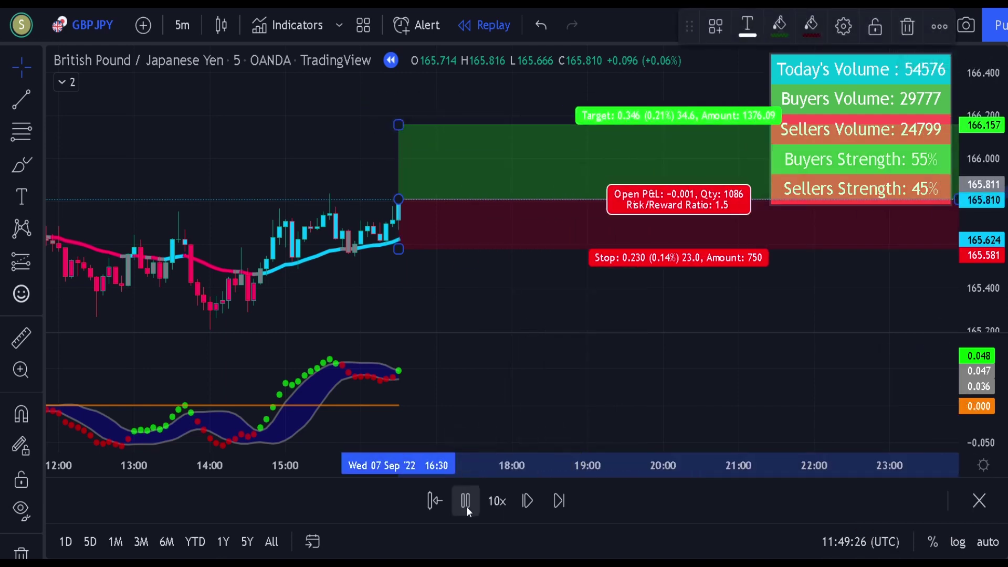
click(467, 504)
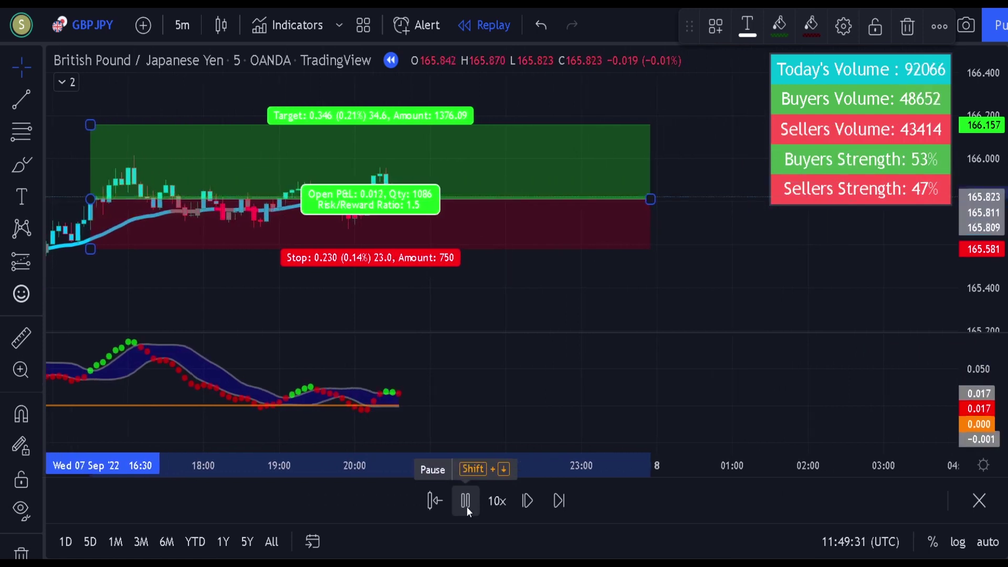
click(475, 276)
click(466, 502)
click(421, 194)
drag(422, 193, 688, 194)
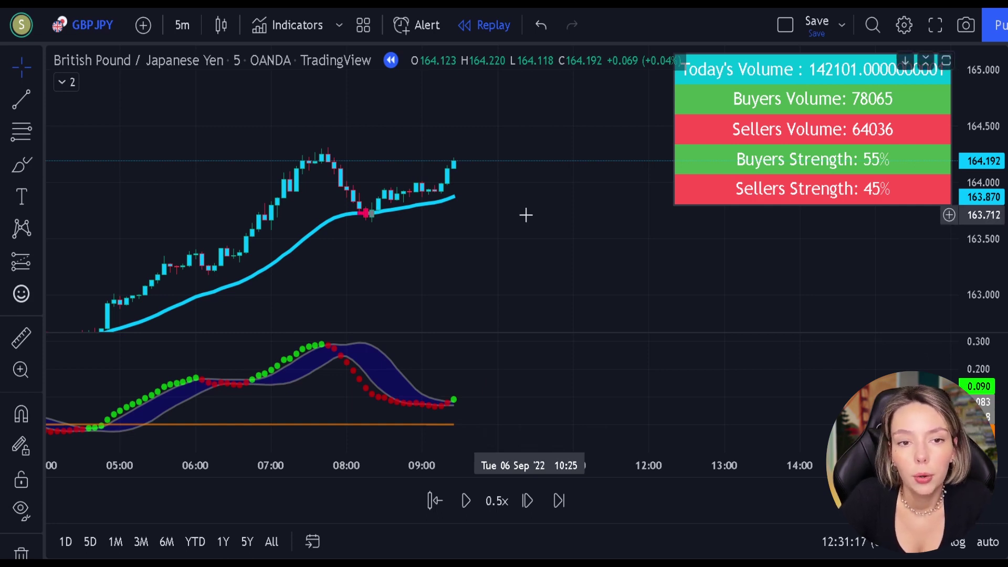
Step: Place a long from 164.192 with stop and target set for a 1.51 ratio, widened right
drag(360, 261, 441, 254)
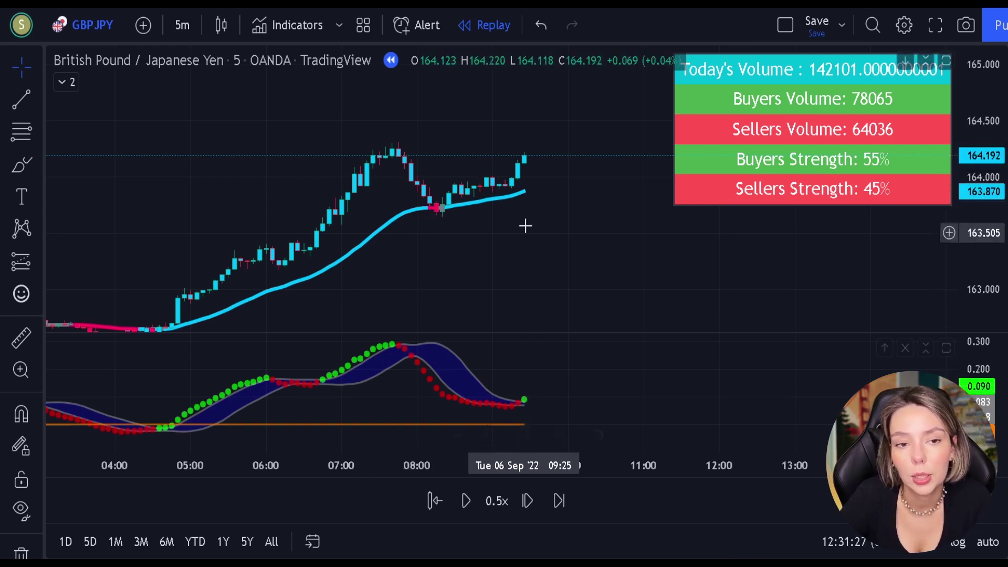
drag(525, 205, 484, 222)
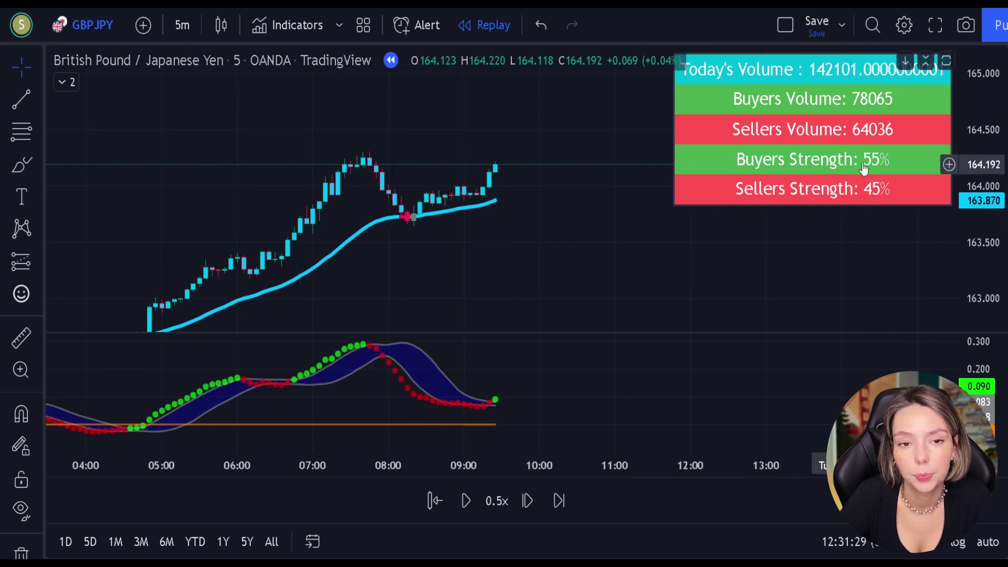
click(21, 261)
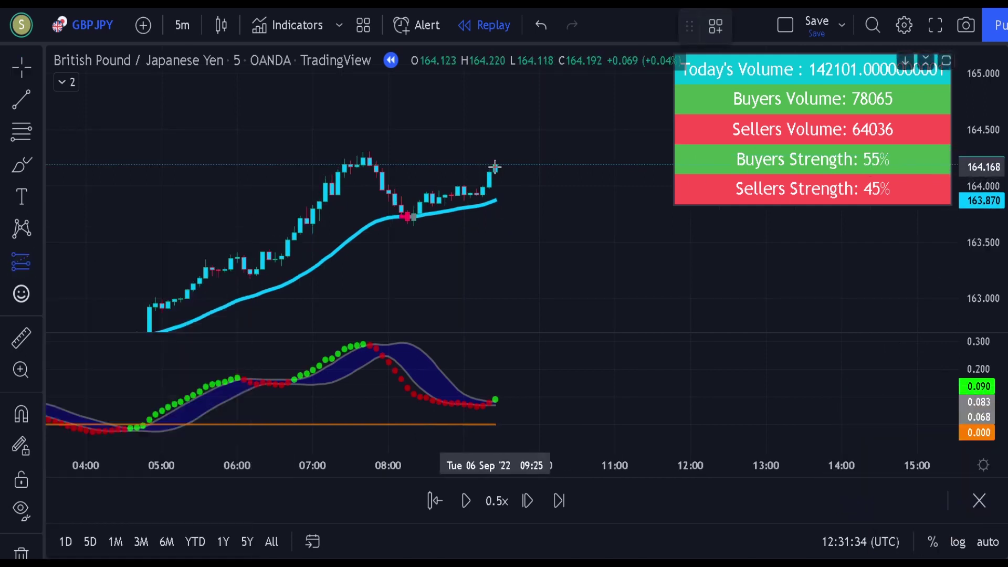
click(495, 167)
drag(495, 206, 495, 234)
drag(496, 126, 495, 100)
drag(451, 130, 322, 205)
drag(369, 176, 366, 154)
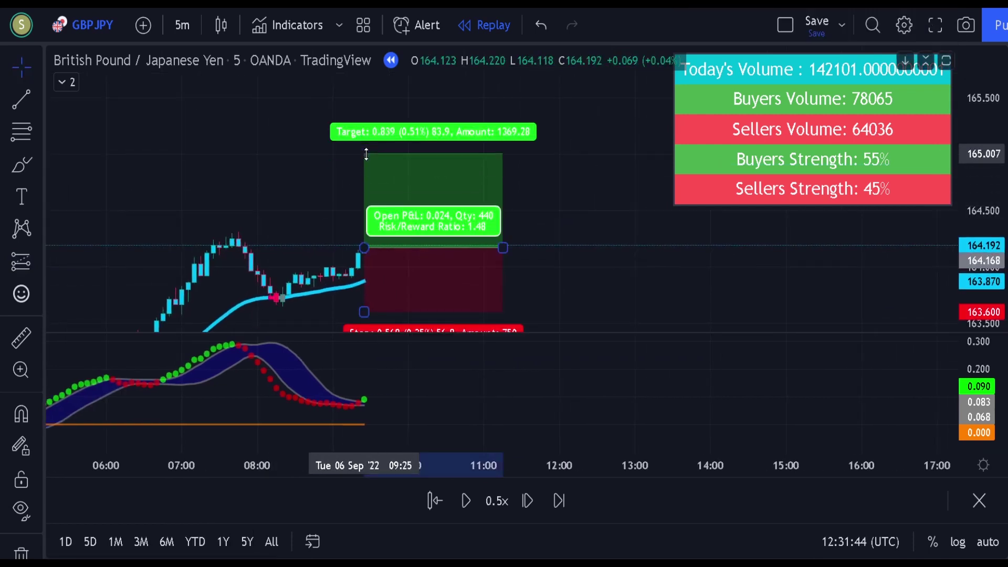
drag(502, 247, 949, 247)
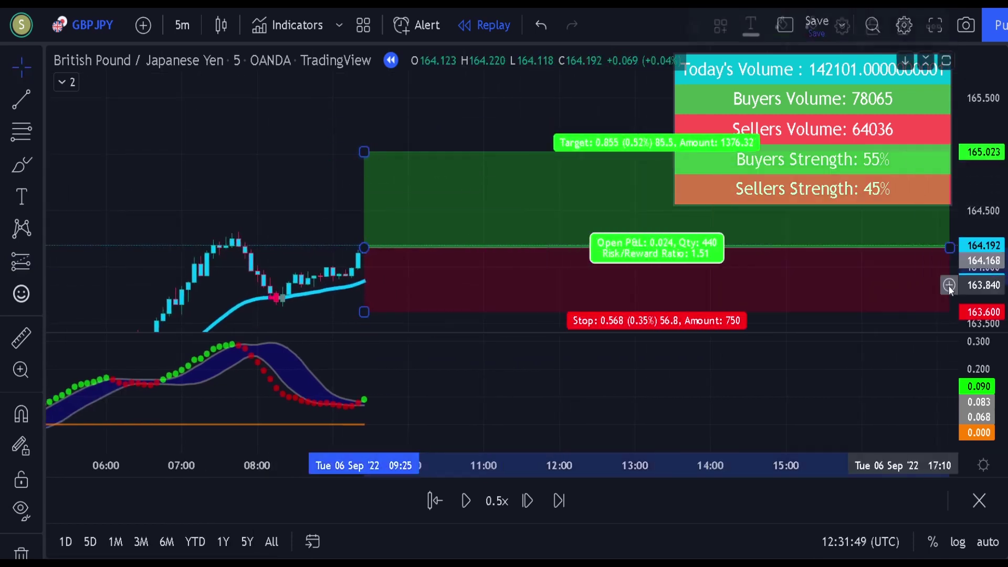
drag(515, 130, 246, 139)
Step: Replay bars at 10x until the long hits its target, then pause
click(495, 501)
click(551, 317)
click(469, 502)
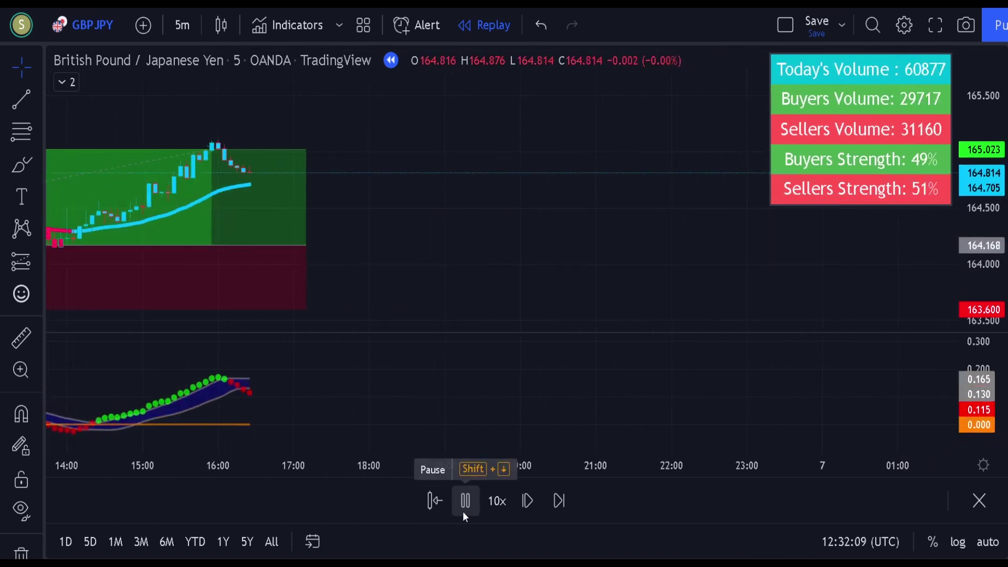
click(465, 502)
drag(362, 235, 624, 248)
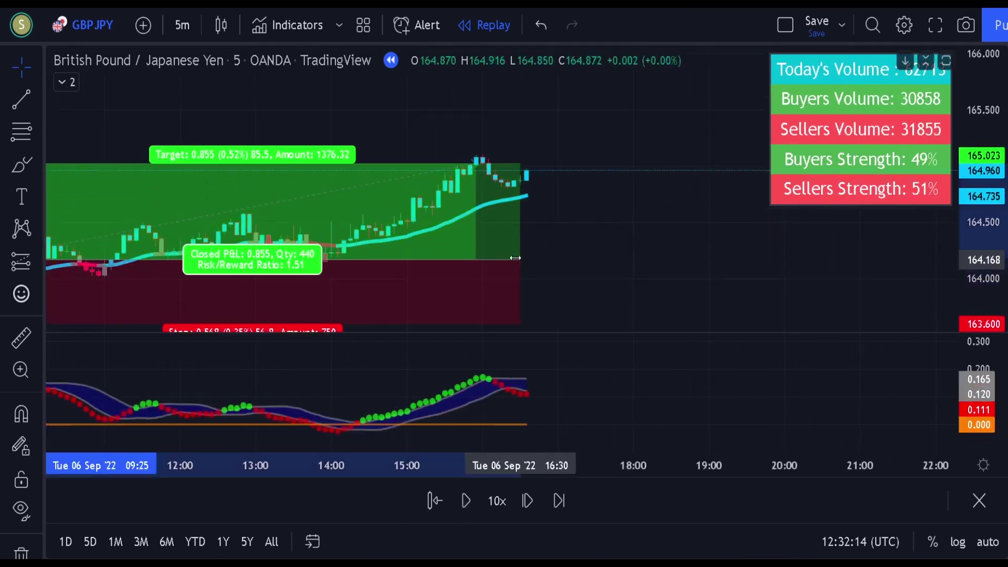